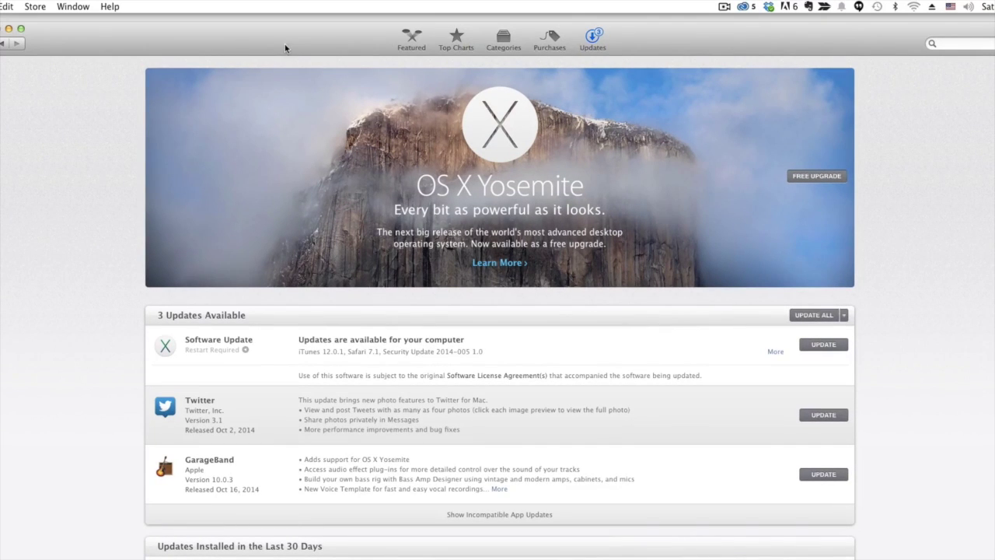
pyautogui.click(411, 40)
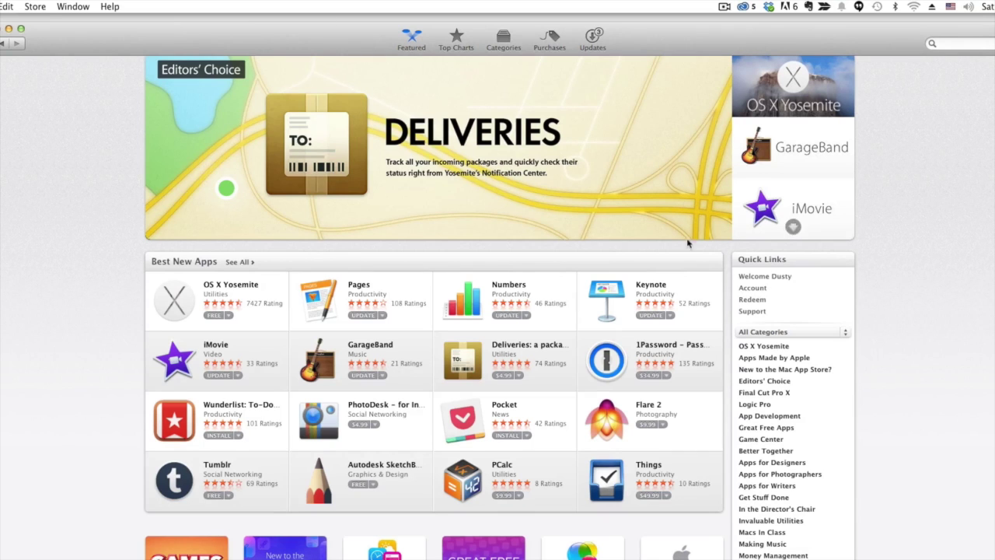
pyautogui.scroll(-2, 756, 214)
pyautogui.scroll(2, 757, 213)
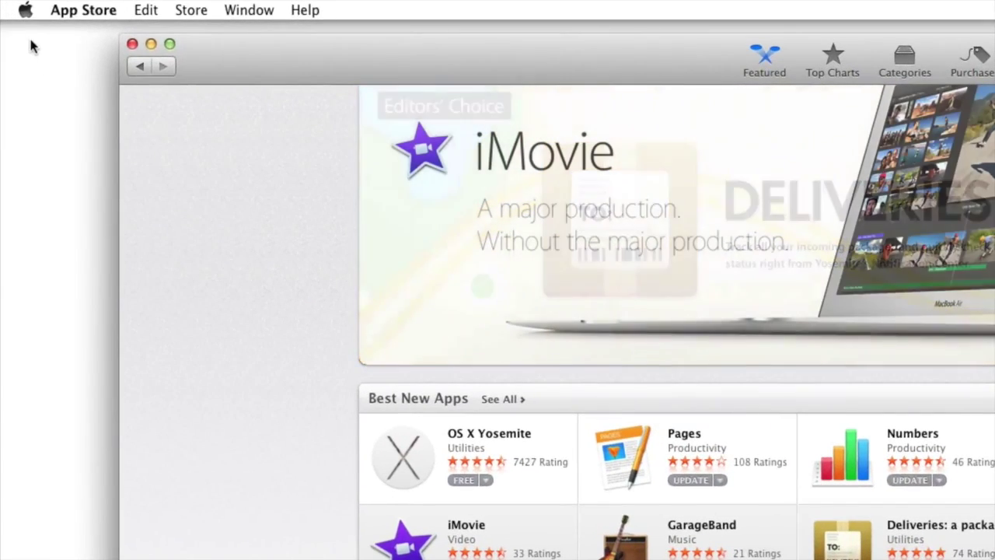
pyautogui.click(28, 11)
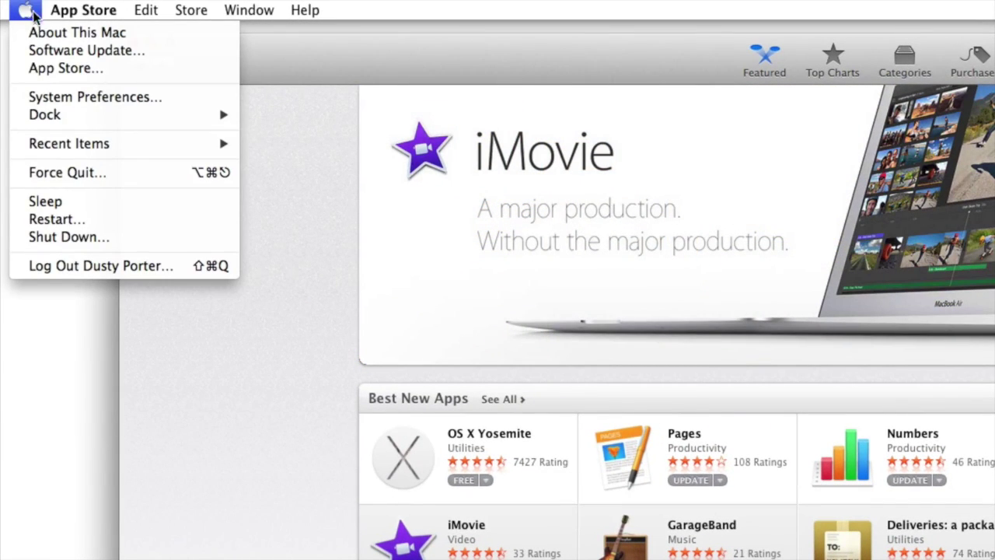
pyautogui.click(44, 51)
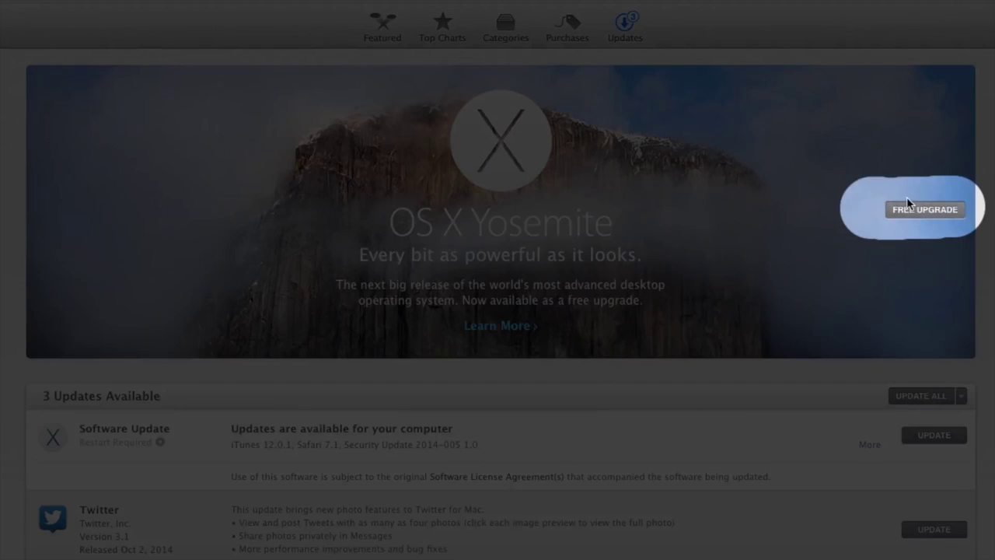
# - Request the free OS X Yosemite upgrade and complete the Apple ID sign-in to start downloading
pyautogui.click(910, 207)
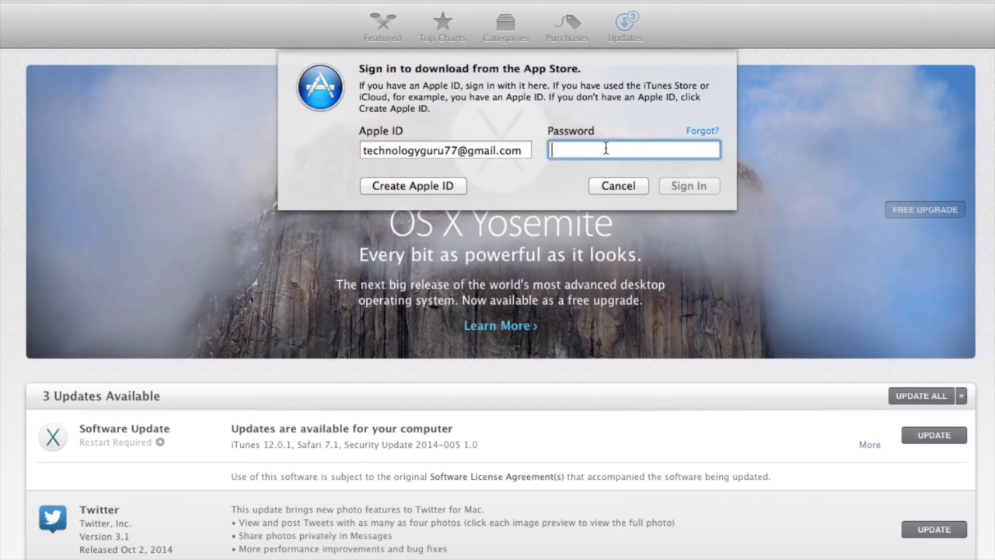
pyautogui.press('Escape')
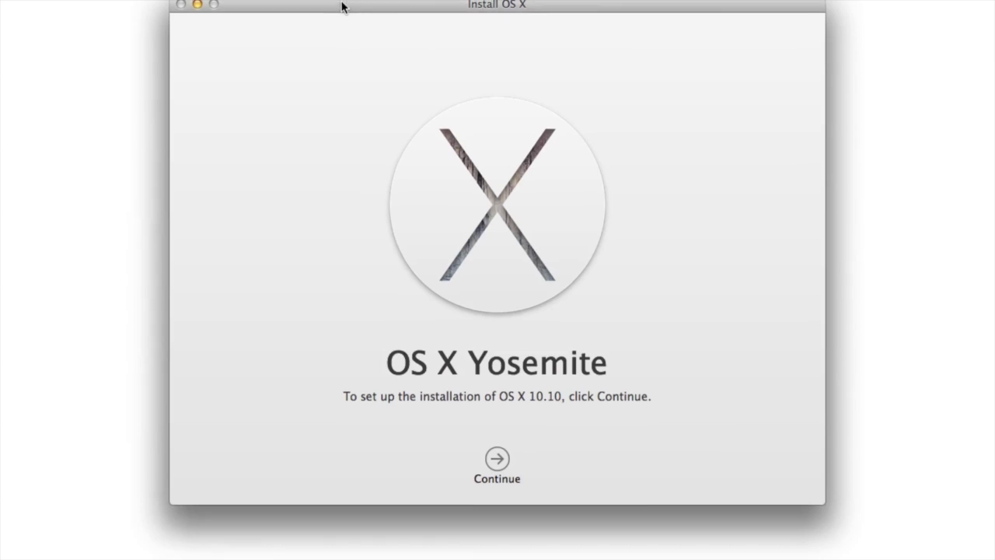
# - Accept the Yosemite software license and choose to install onto Macintosh HD
pyautogui.moveTo(342, 6); pyautogui.dragTo(333, 32)
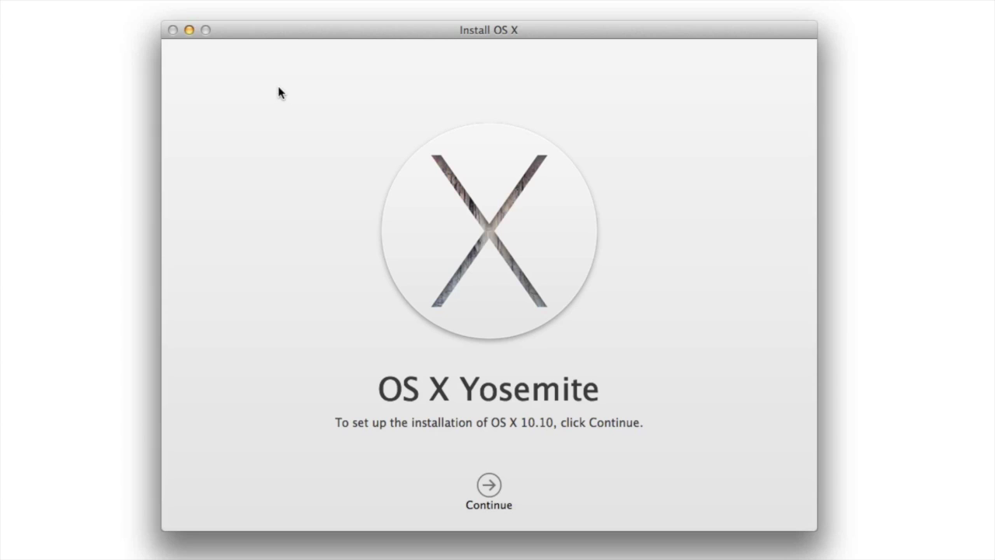
pyautogui.click(485, 488)
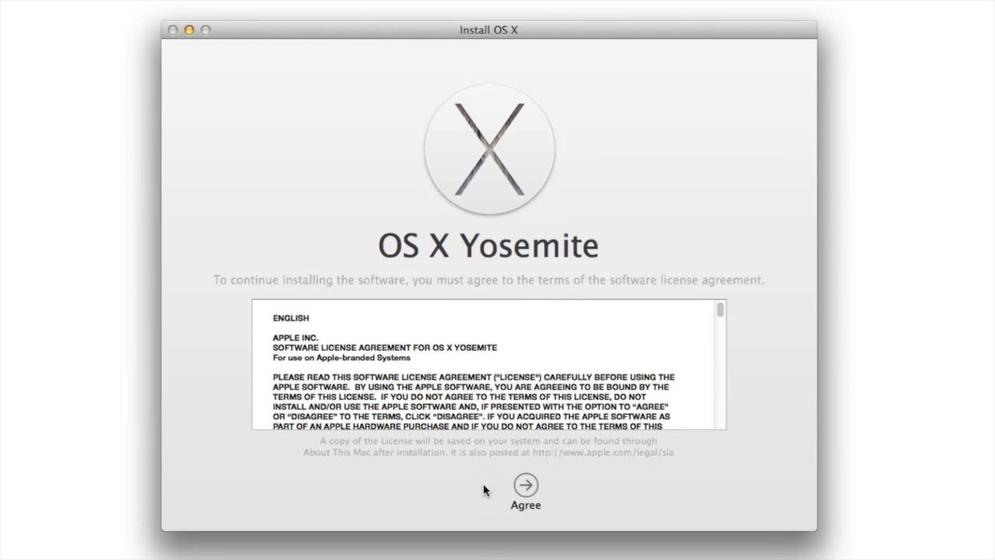
pyautogui.click(526, 487)
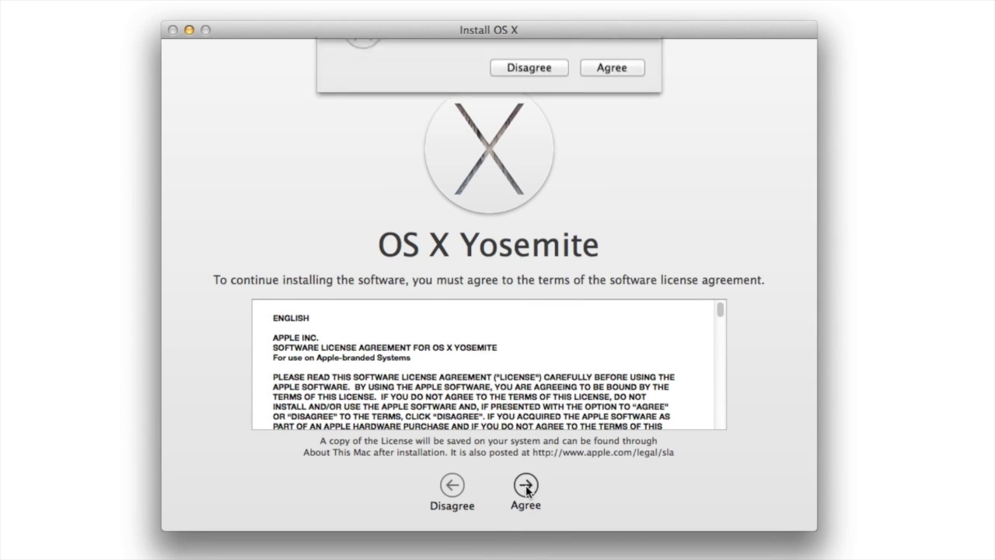
pyautogui.click(603, 122)
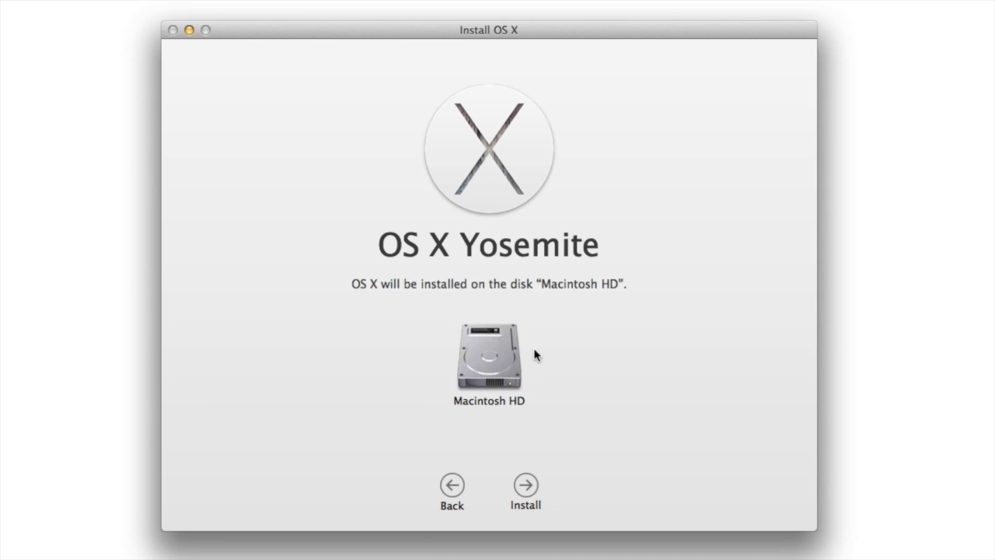
pyautogui.click(532, 485)
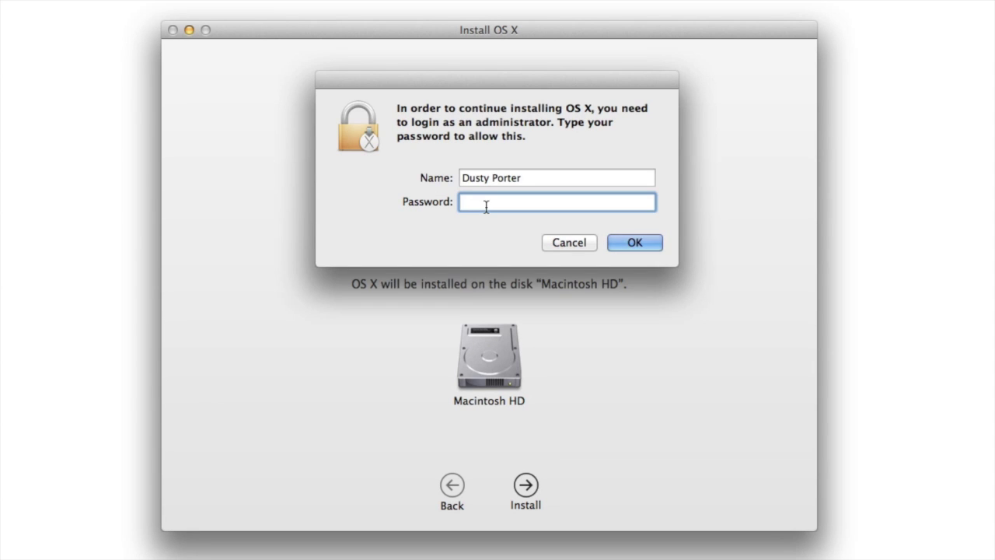
# - Submit the administrator password so Yosemite starts installing on Macintosh HD
pyautogui.press('Return')
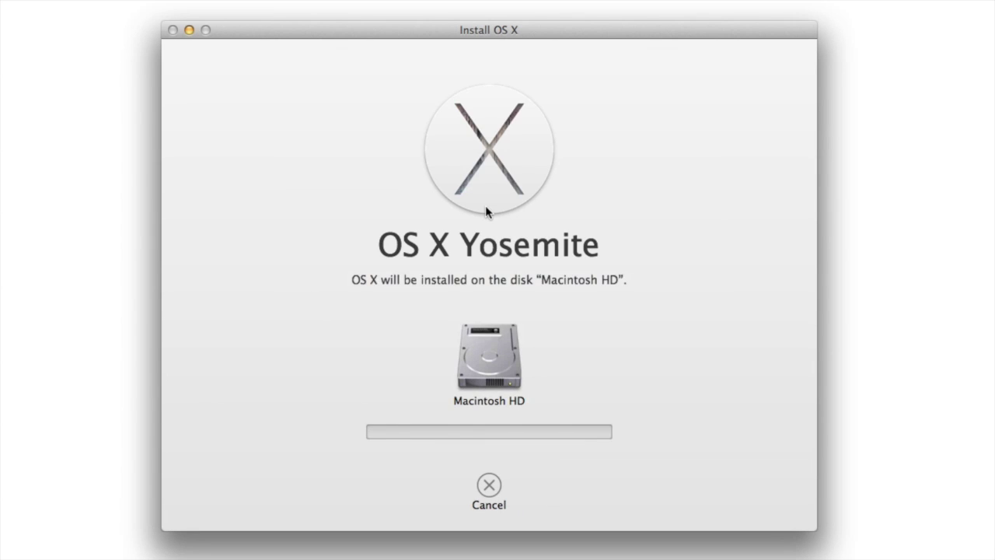